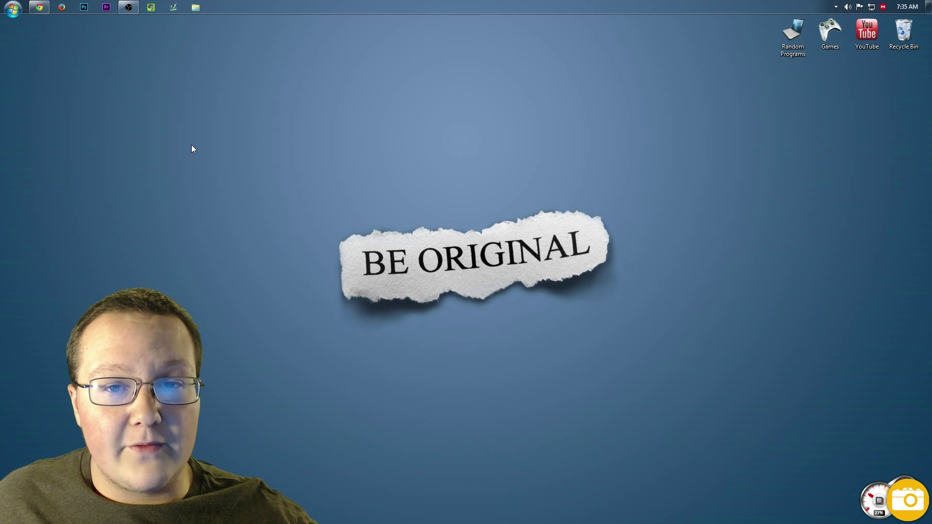
# Step: Open the Forge downloads page and start the 1.7.10-Latest installer download
pyautogui.click(43, 8)
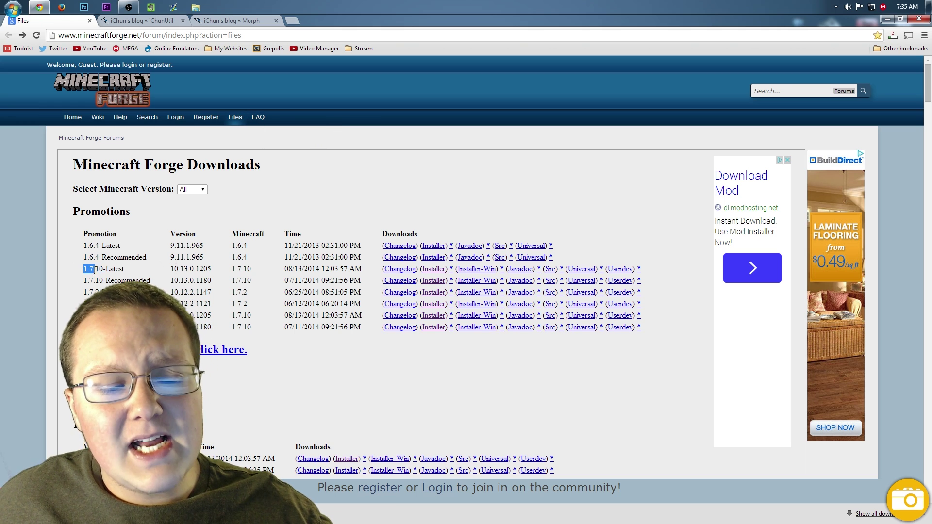
pyautogui.moveTo(329, 264); pyautogui.dragTo(381, 270)
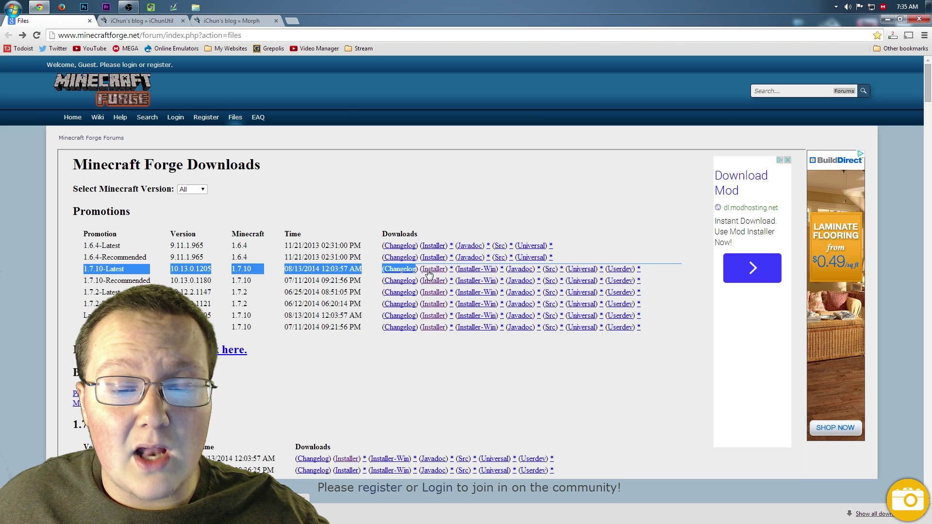
pyautogui.click(428, 270)
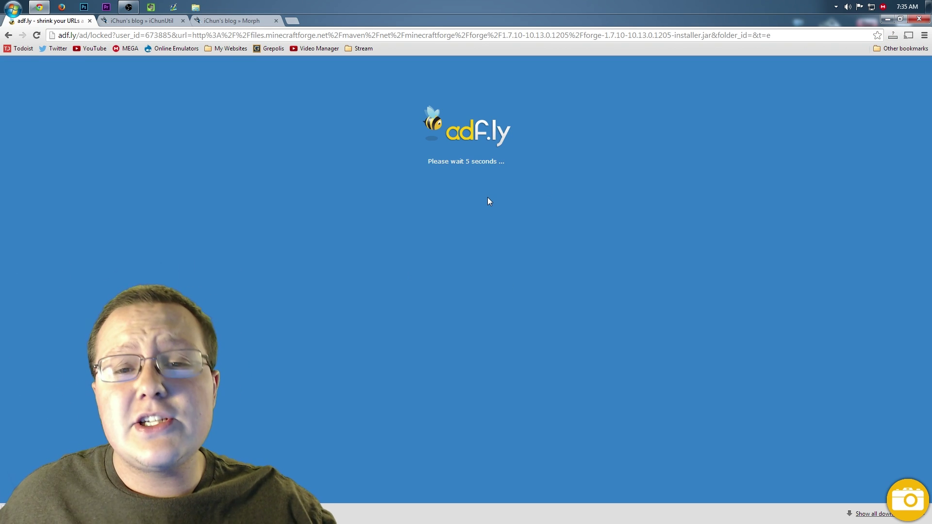
pyautogui.rightClick(487, 197)
# Step: Continue past adf.ly and skip the ad so the Forge installer downloads, then return to iChunUtil
pyautogui.click(422, 210)
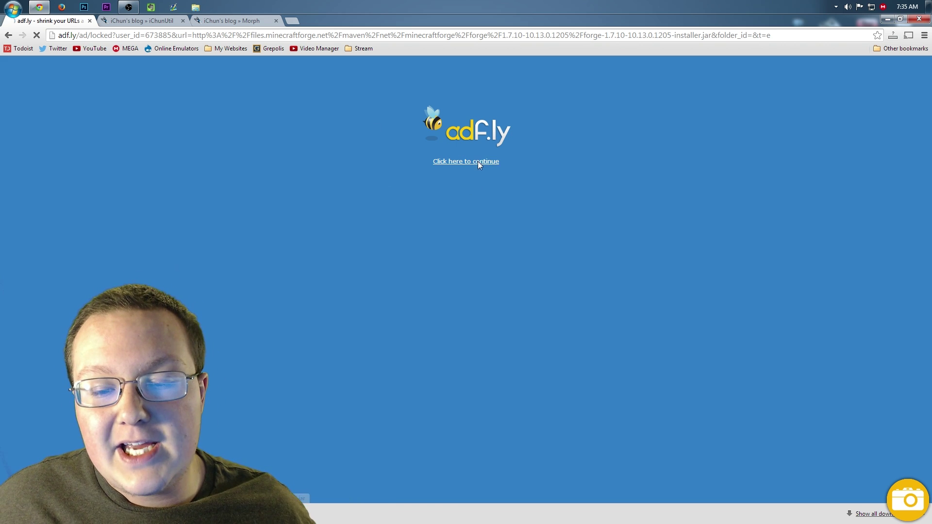
pyautogui.click(479, 166)
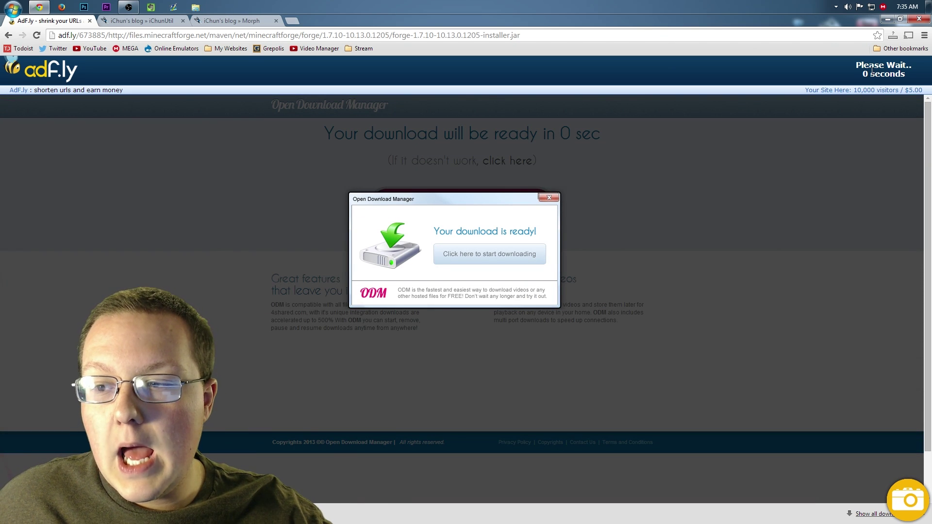
pyautogui.click(869, 70)
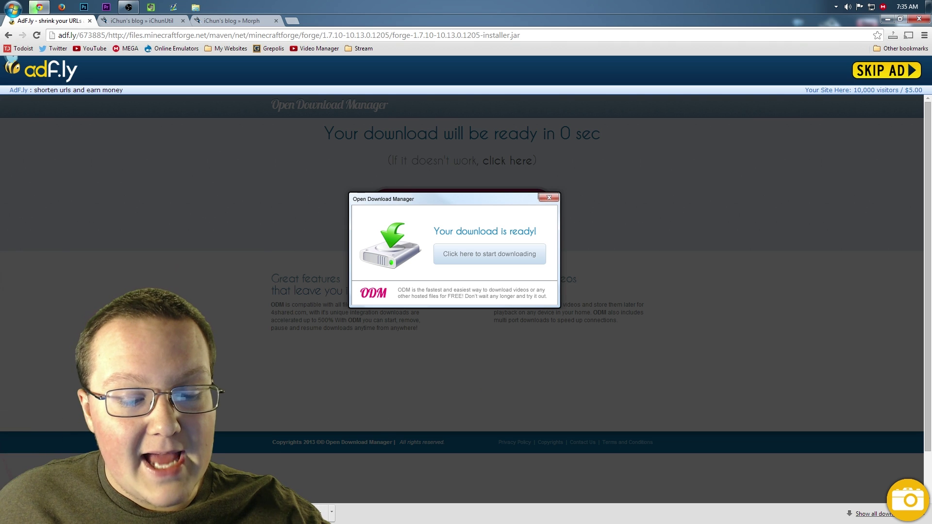
pyautogui.click(147, 22)
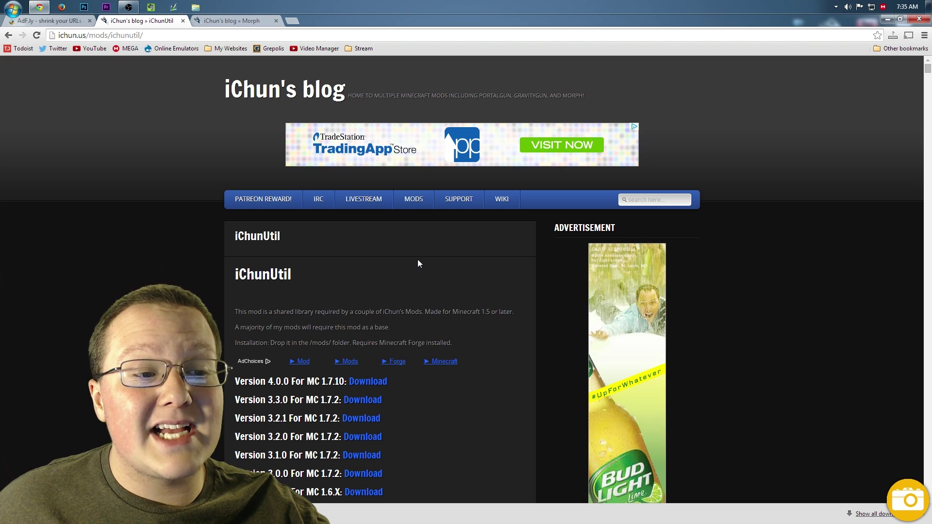
# Step: Download iChunUtil Version 4.0.0 for MC 1.7.10, skipping the ad, then go to the Morph page
pyautogui.scroll(-2, 413, 261)
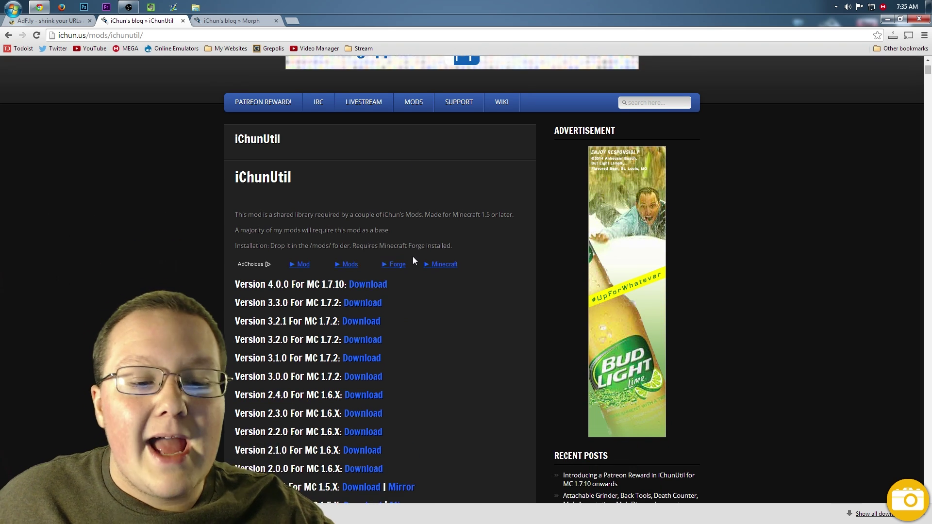
pyautogui.scroll(-1, 413, 260)
pyautogui.scroll(-2, 330, 218)
pyautogui.scroll(2, 273, 208)
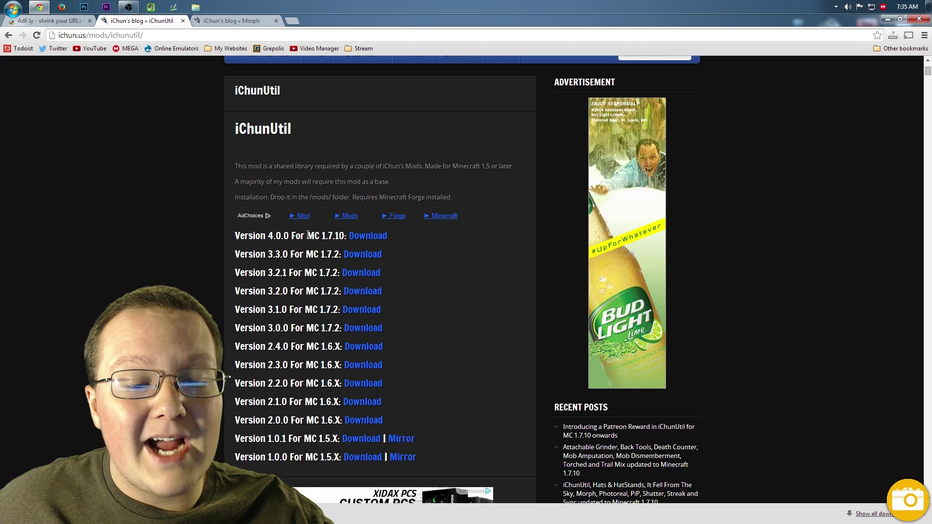
pyautogui.click(377, 241)
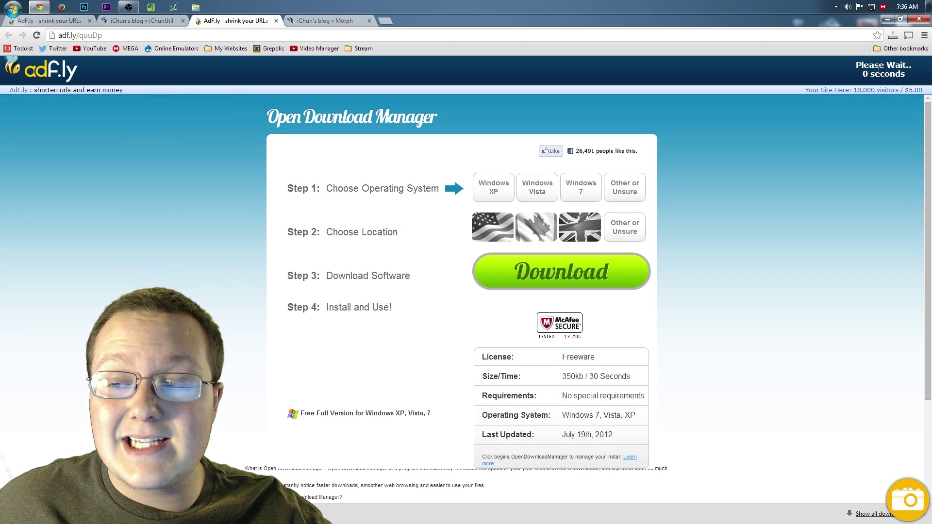
pyautogui.click(879, 70)
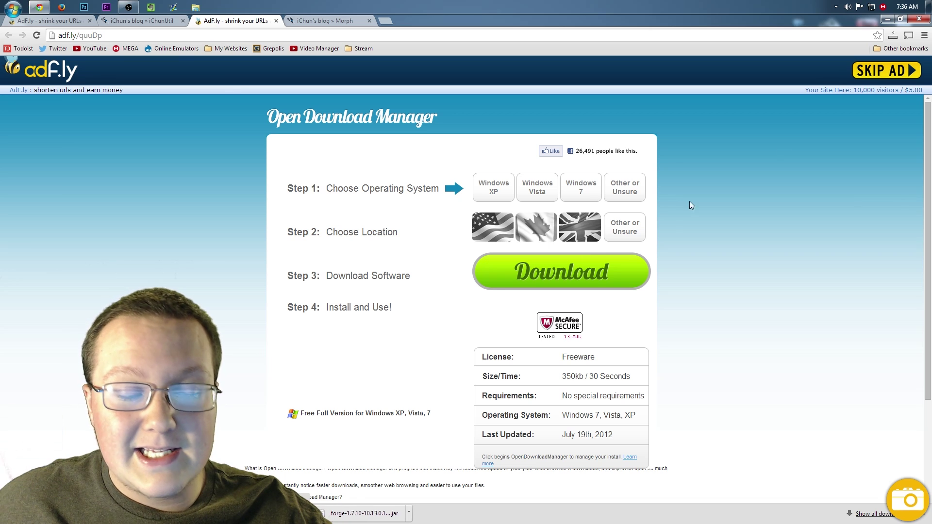
pyautogui.click(351, 19)
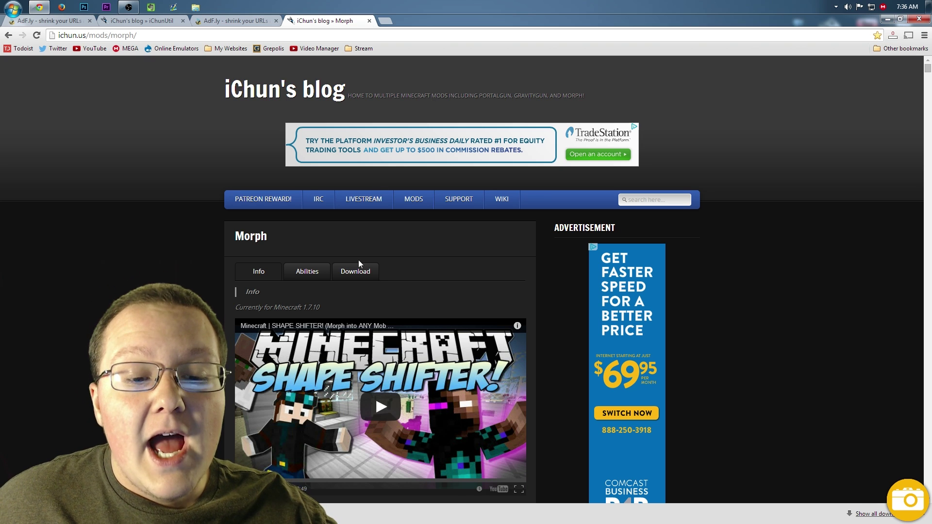
# Step: Download Morph 0.9.0 for Minecraft 1.7.10, then minimize Chrome and select the three desktop files
pyautogui.scroll(-2, 354, 228)
pyautogui.click(347, 181)
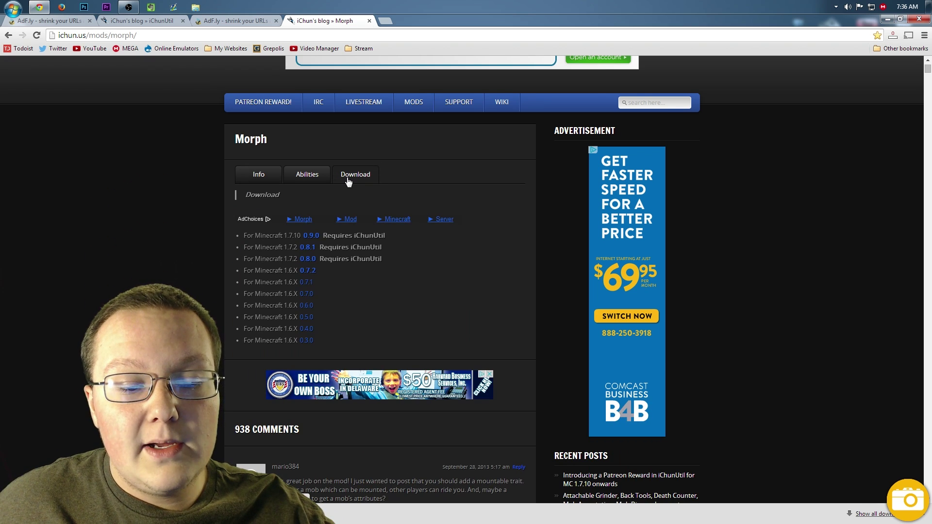
pyautogui.click(311, 237)
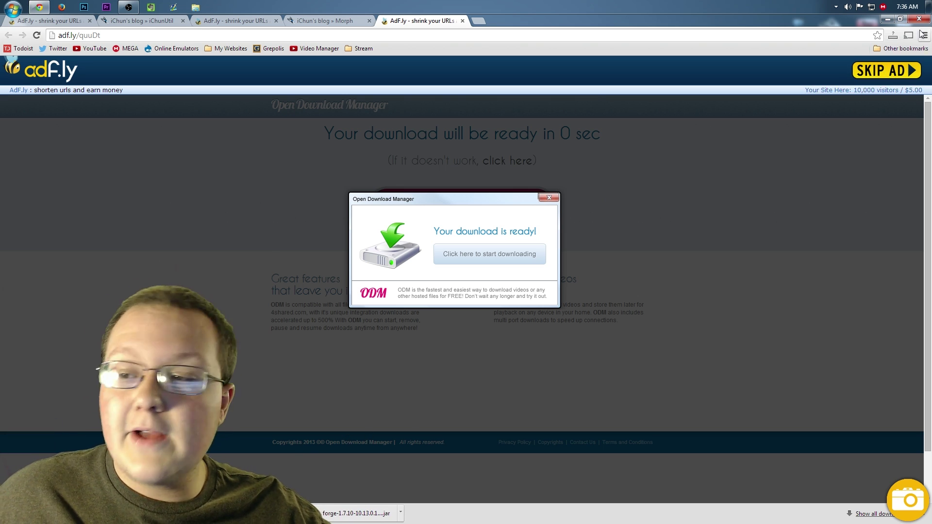
pyautogui.click(887, 19)
pyautogui.moveTo(214, 187); pyautogui.dragTo(143, 104)
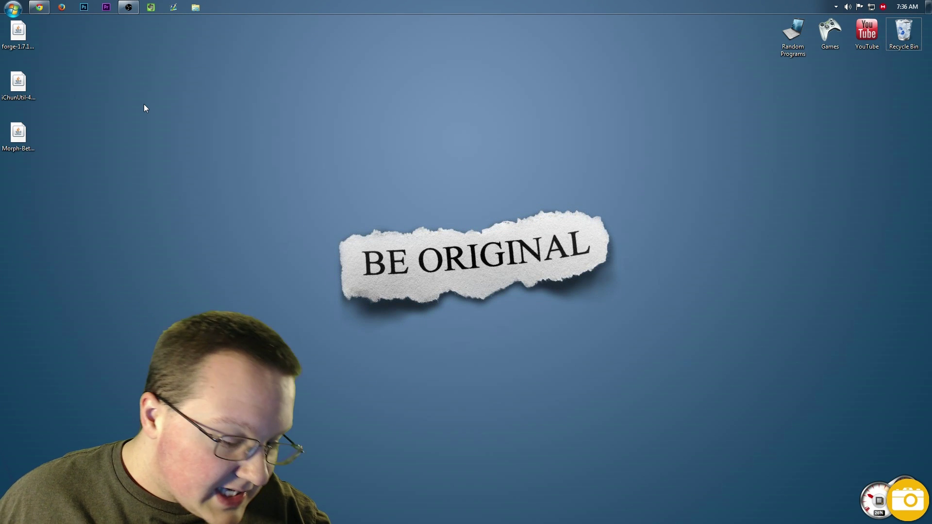
pyautogui.press('super+r')
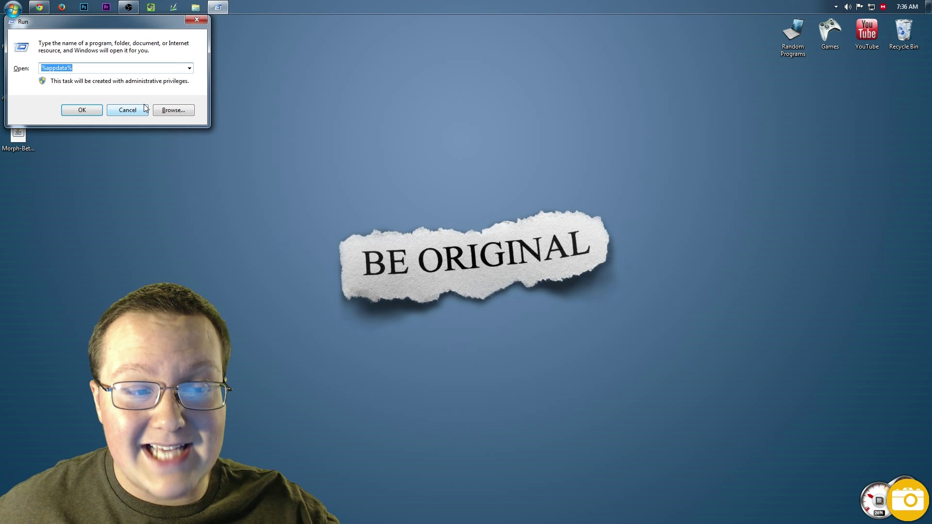
pyautogui.write('downloads')
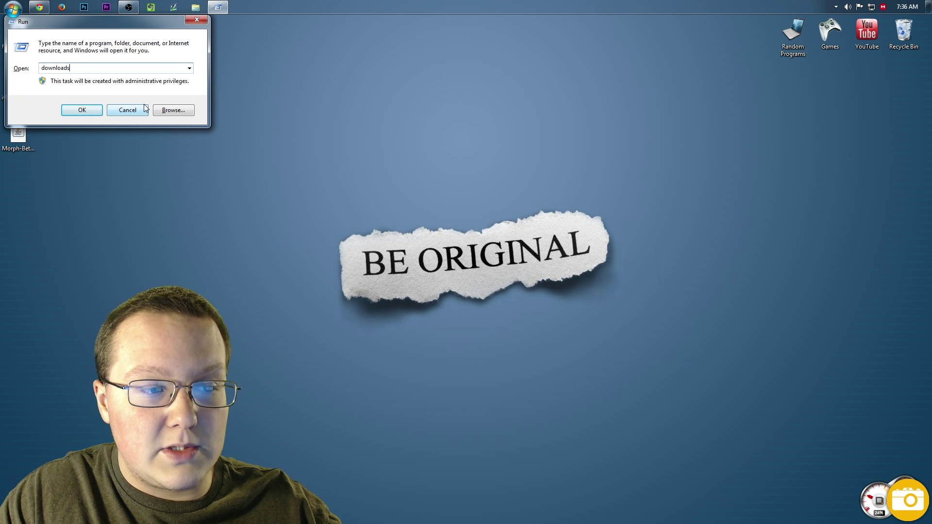
pyautogui.press('Return')
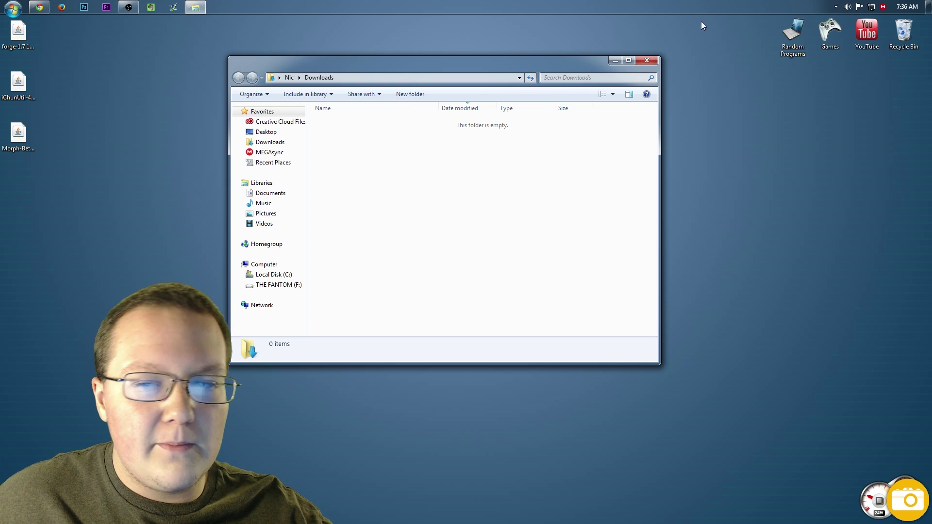
pyautogui.click(645, 60)
pyautogui.moveTo(147, 175); pyautogui.dragTo(182, 237)
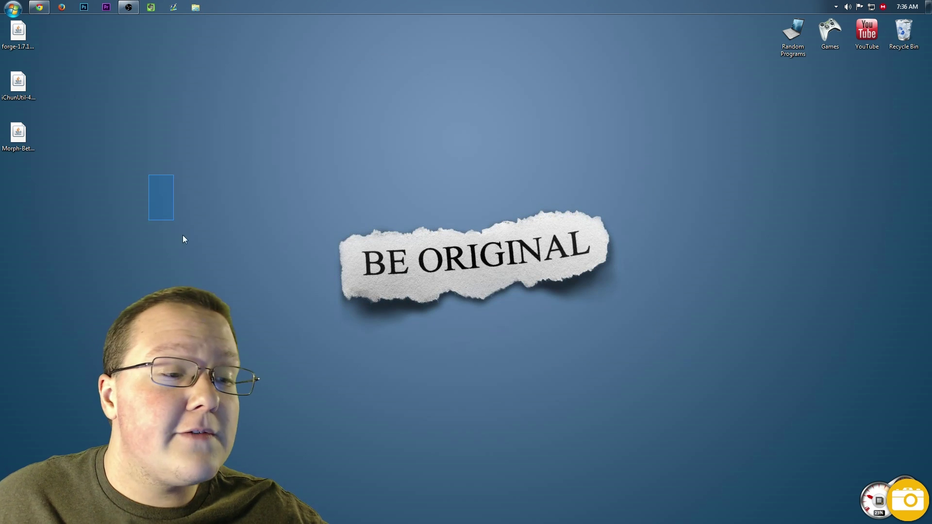
pyautogui.click(18, 33)
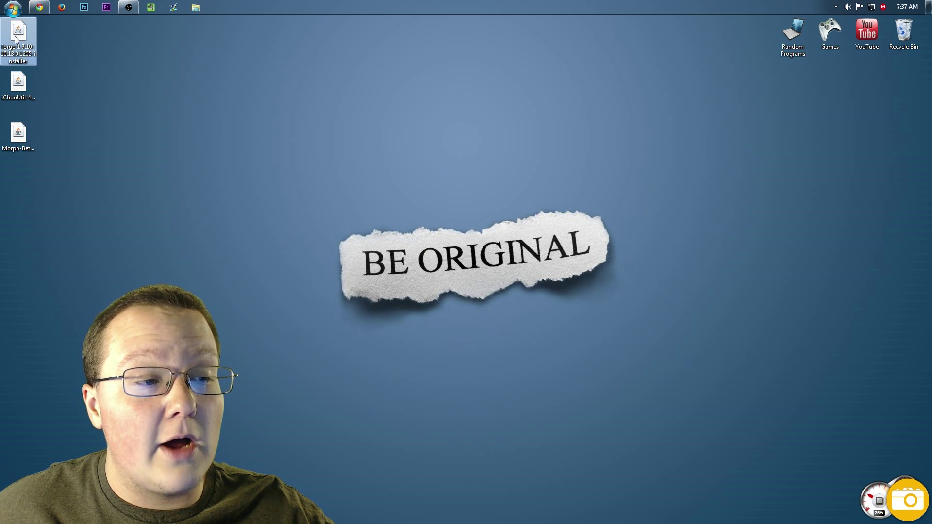
# Step: Run the Forge installer with Java and install the 10.13.0.1205 client profile
pyautogui.rightClick(15, 36)
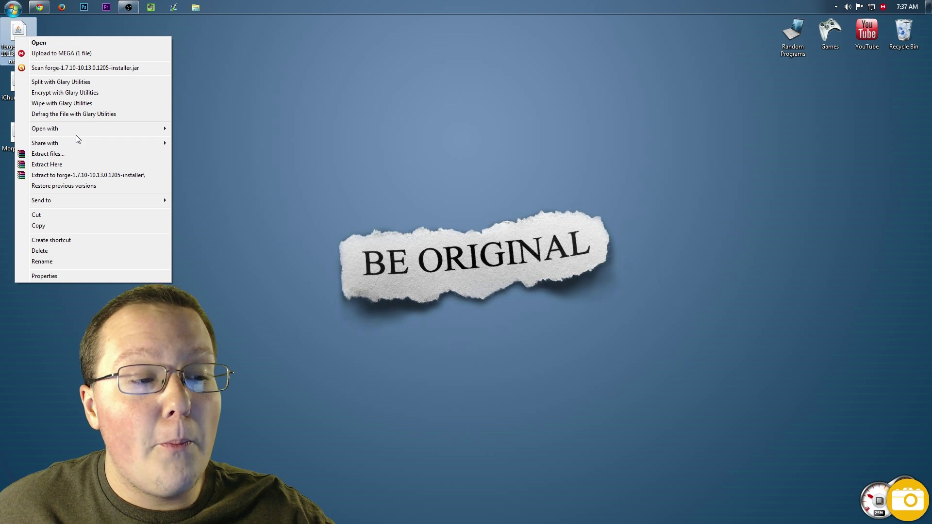
pyautogui.moveTo(75, 132)
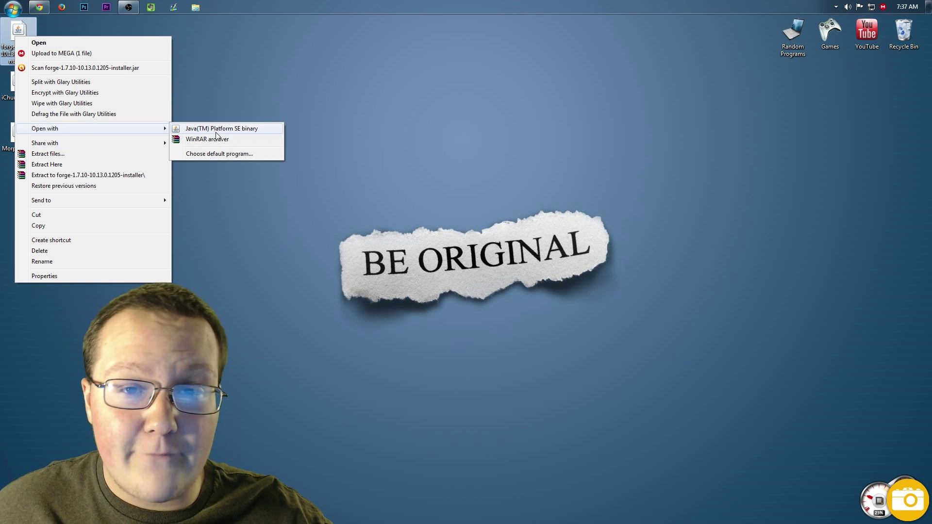
pyautogui.click(216, 132)
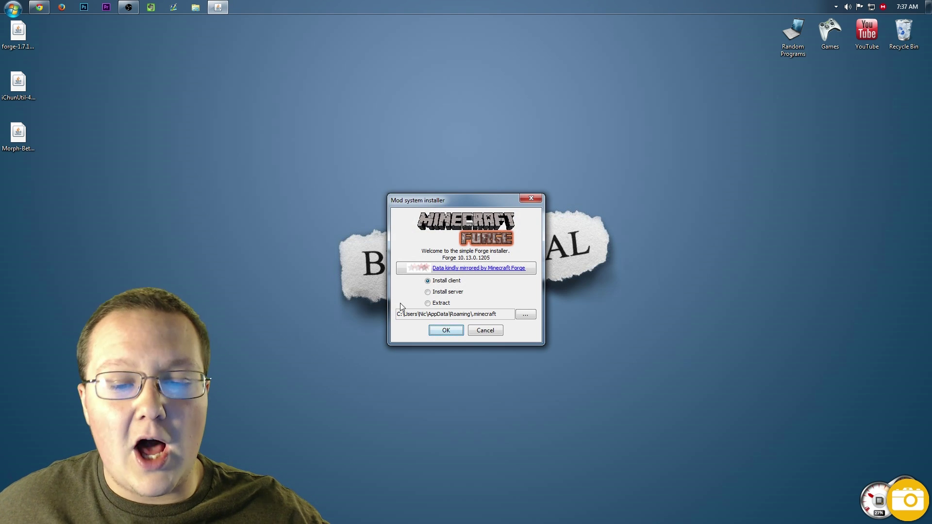
pyautogui.click(439, 282)
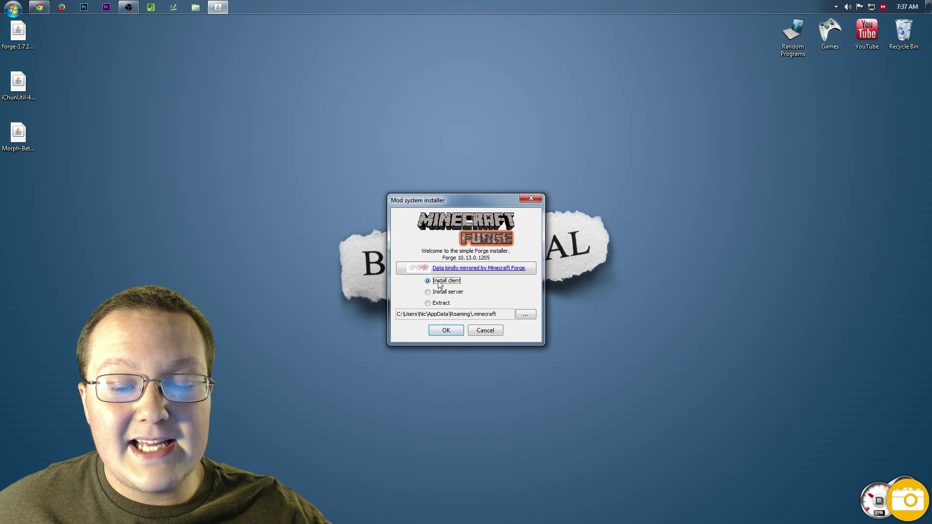
pyautogui.click(446, 330)
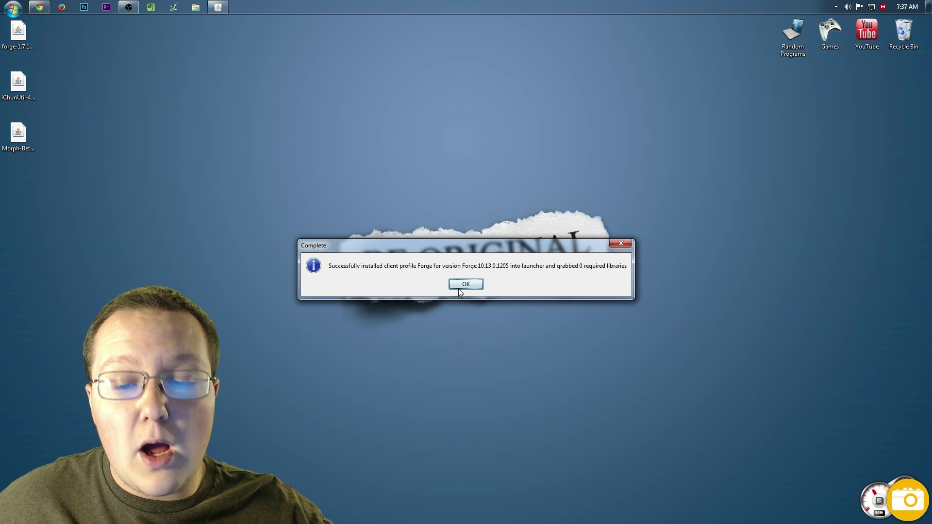
# Step: Close the completion message and delete the Forge installer jar from the desktop
pyautogui.click(460, 289)
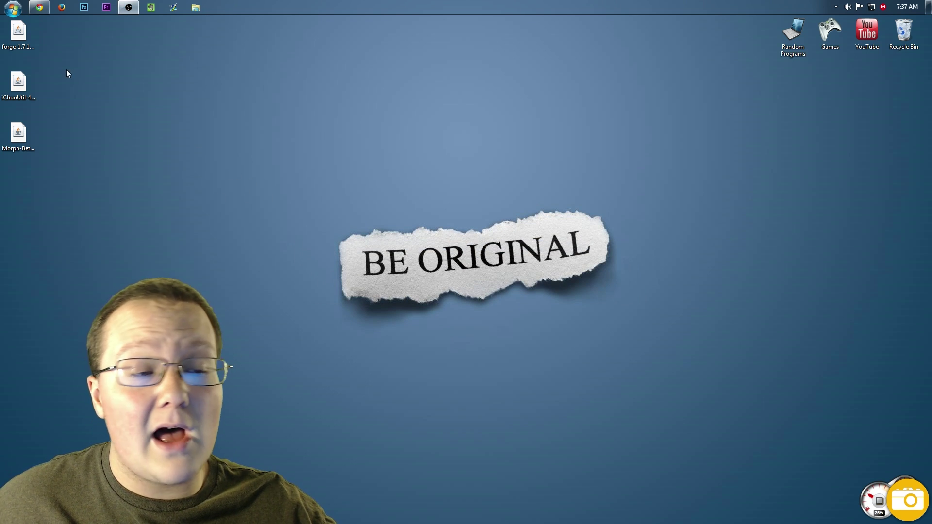
pyautogui.moveTo(541, 167); pyautogui.dragTo(904, 33)
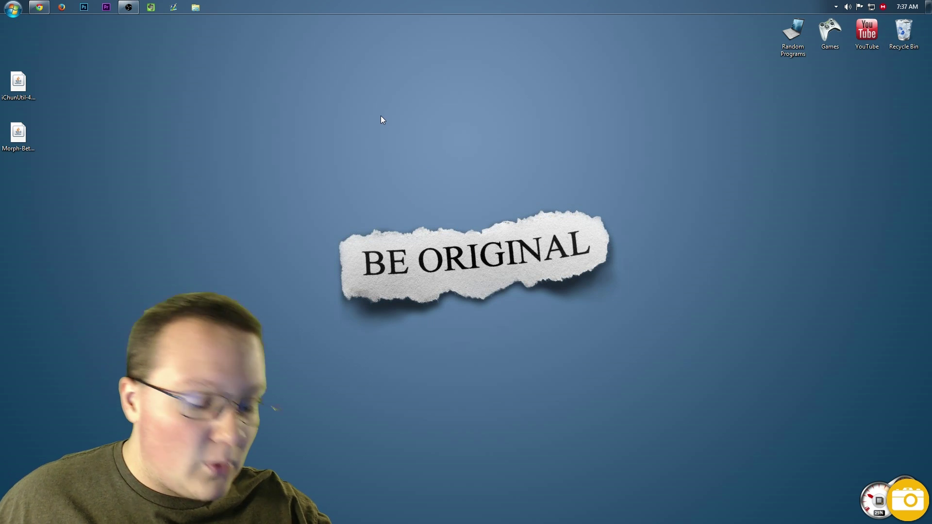
pyautogui.press('super+r')
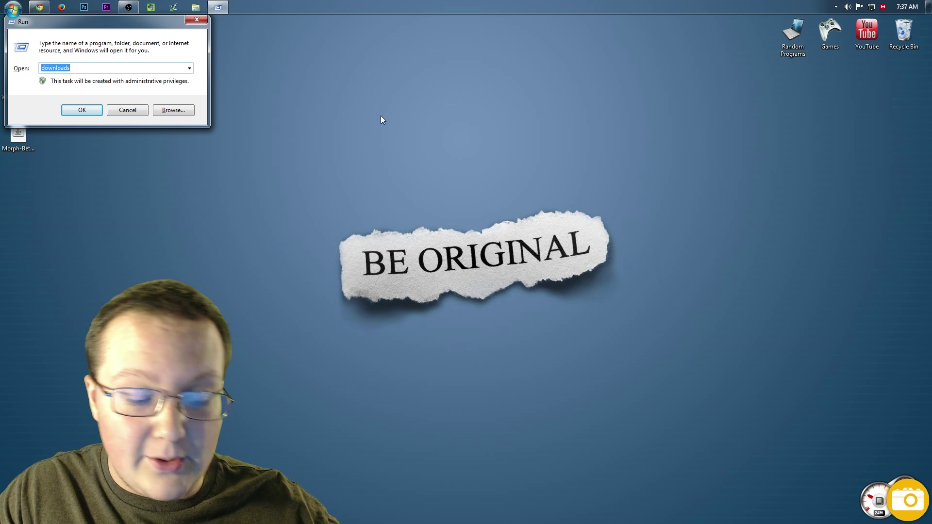
# Step: Open .minecraft under %appdata% and delete its old mods folder
pyautogui.write('%a')
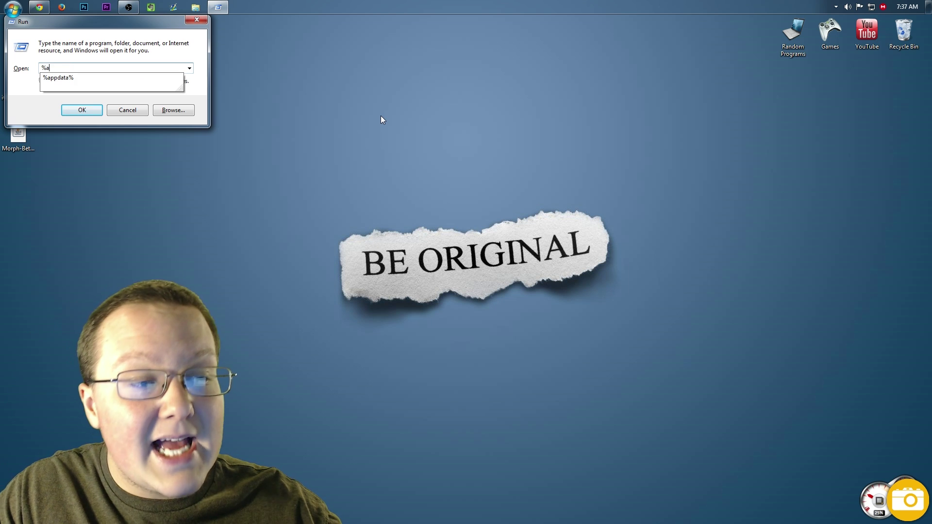
pyautogui.write('ppdata%')
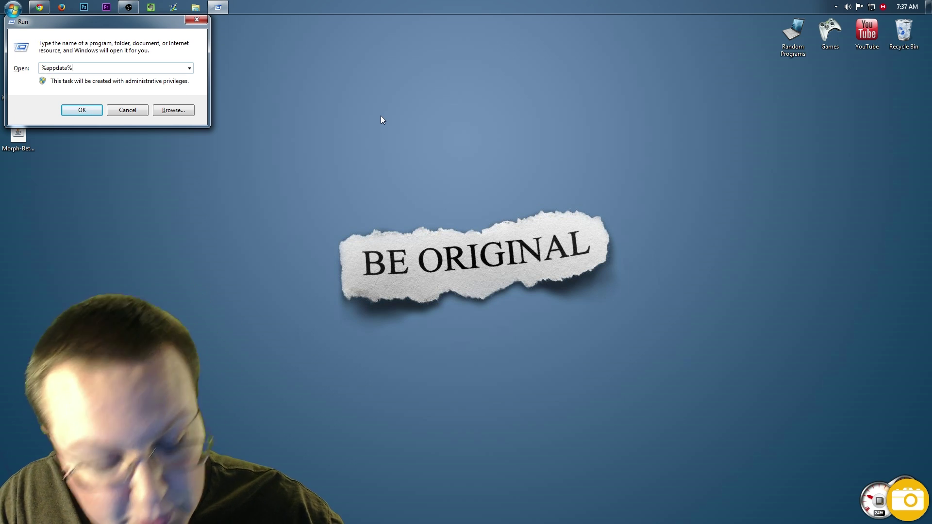
pyautogui.press('Return')
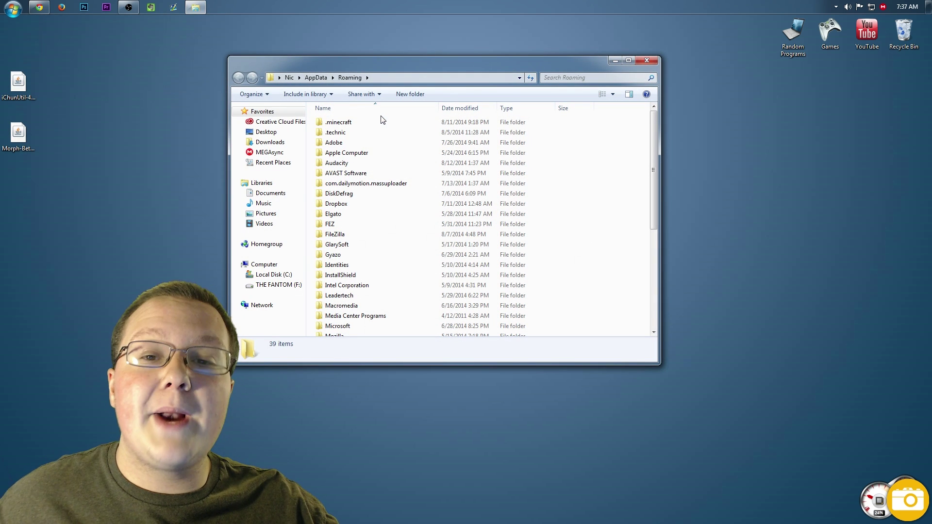
pyautogui.doubleClick(343, 124)
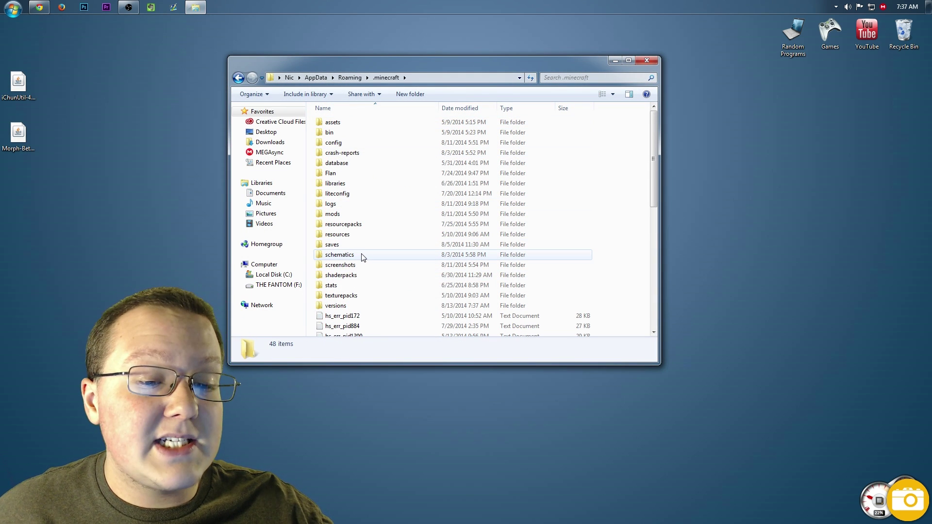
pyautogui.moveTo(346, 216); pyautogui.dragTo(902, 33)
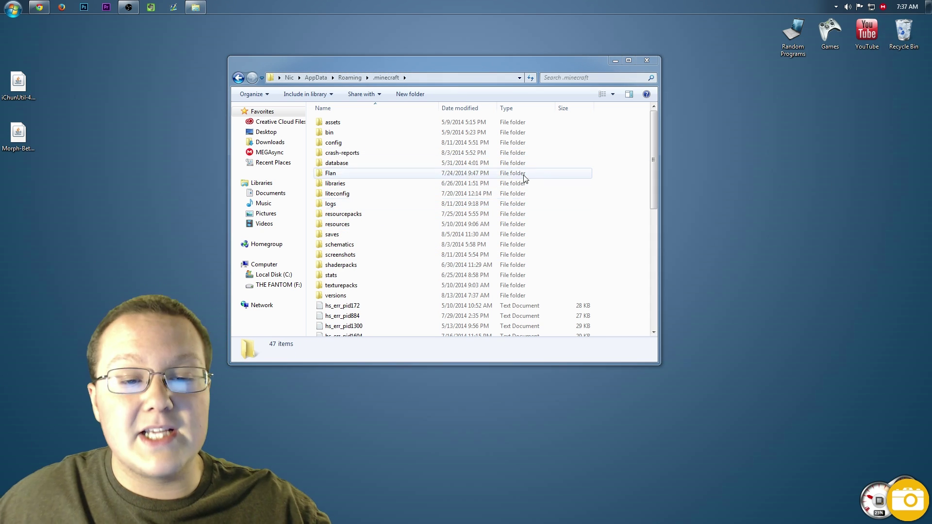
# Step: Create a new mods folder in .minecraft and move the iChunUtil-4.0.0 and Morph-Beta-0.9.0 jars into it
pyautogui.rightClick(621, 200)
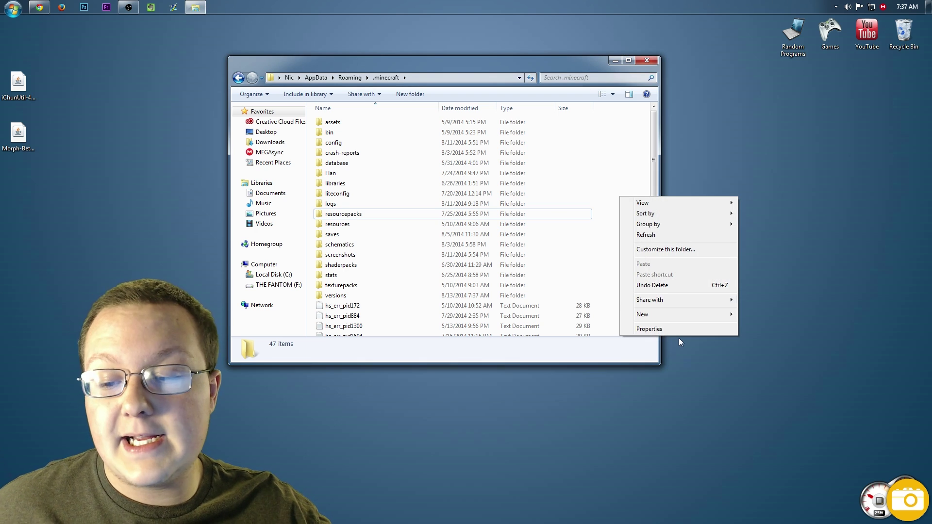
pyautogui.moveTo(675, 317)
pyautogui.click(789, 317)
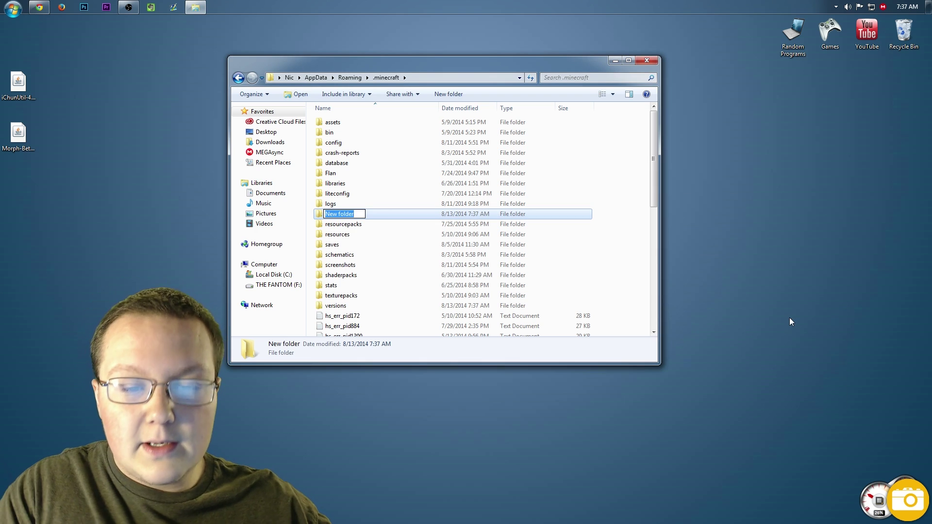
pyautogui.write('mods')
pyautogui.press('Return')
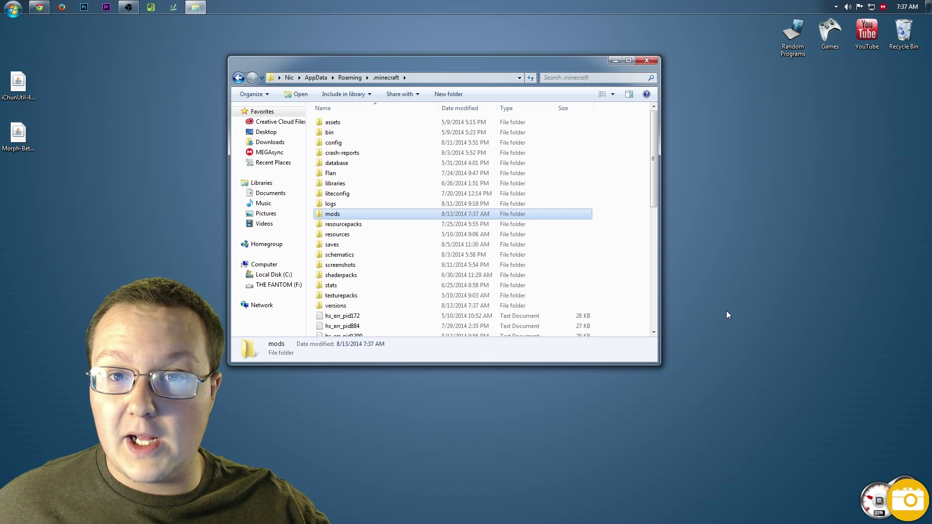
pyautogui.doubleClick(350, 215)
pyautogui.moveTo(14, 87); pyautogui.dragTo(404, 152)
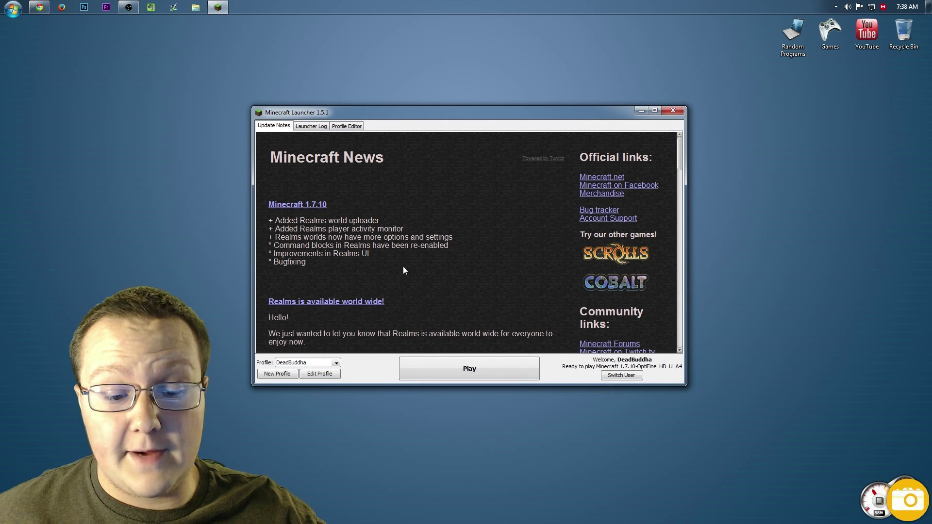
pyautogui.click(321, 363)
# Step: Set the launcher profile to release 1.7.10-Forge10.13.0.1205, save it, and launch the game
pyautogui.click(314, 379)
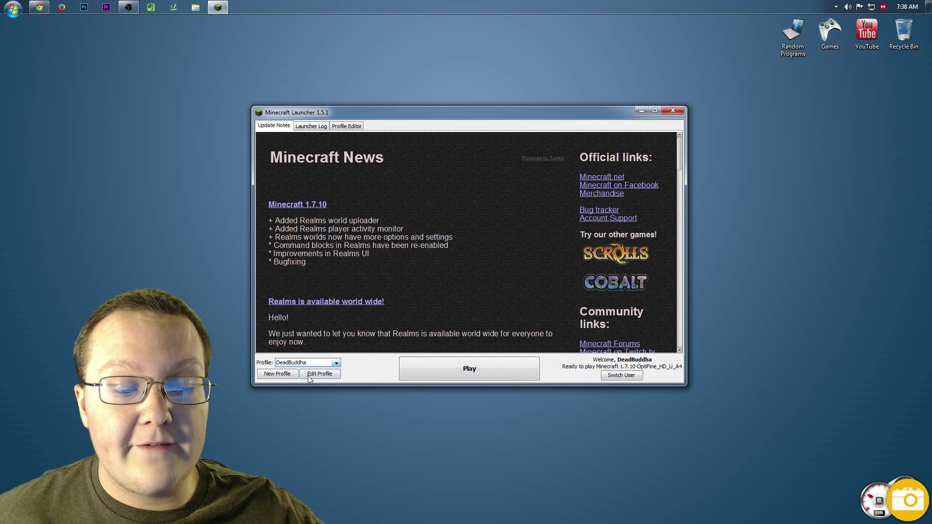
pyautogui.click(313, 375)
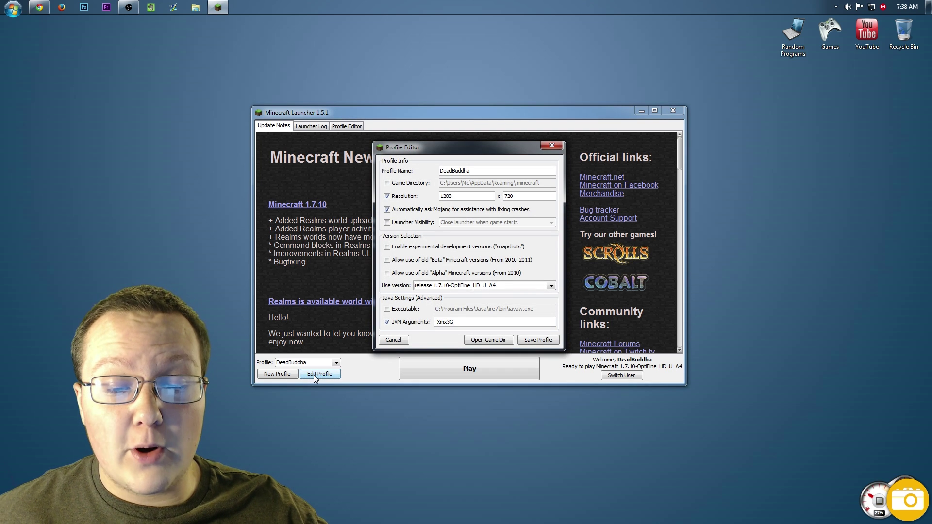
pyautogui.click(447, 288)
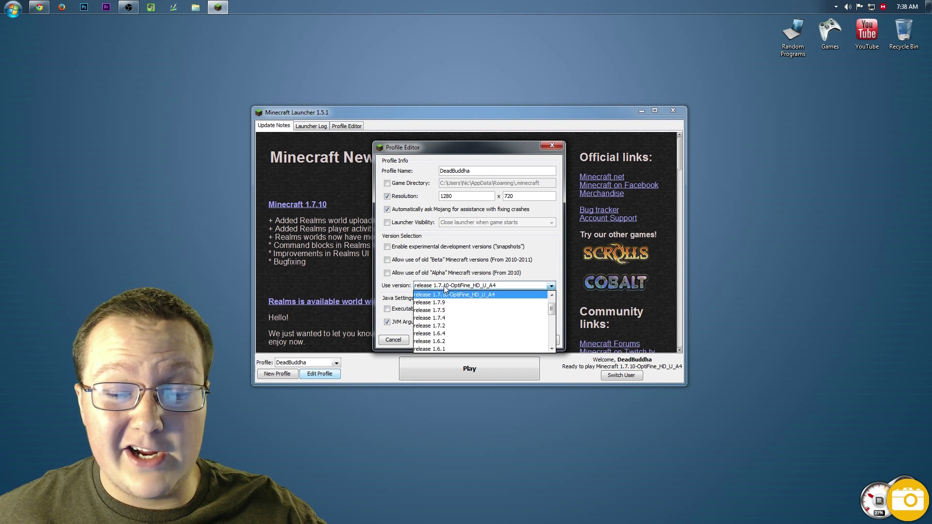
pyautogui.scroll(1, 449, 301)
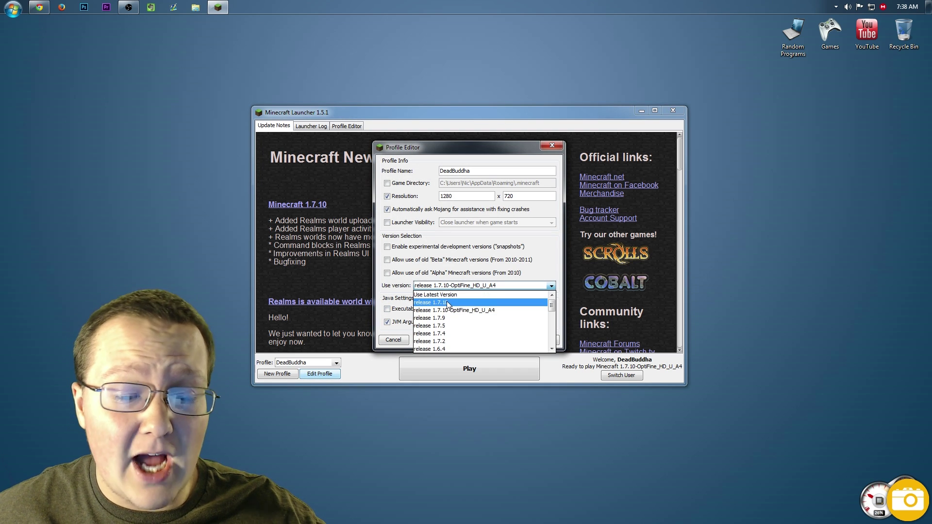
pyautogui.click(451, 297)
pyautogui.click(455, 286)
pyautogui.click(456, 302)
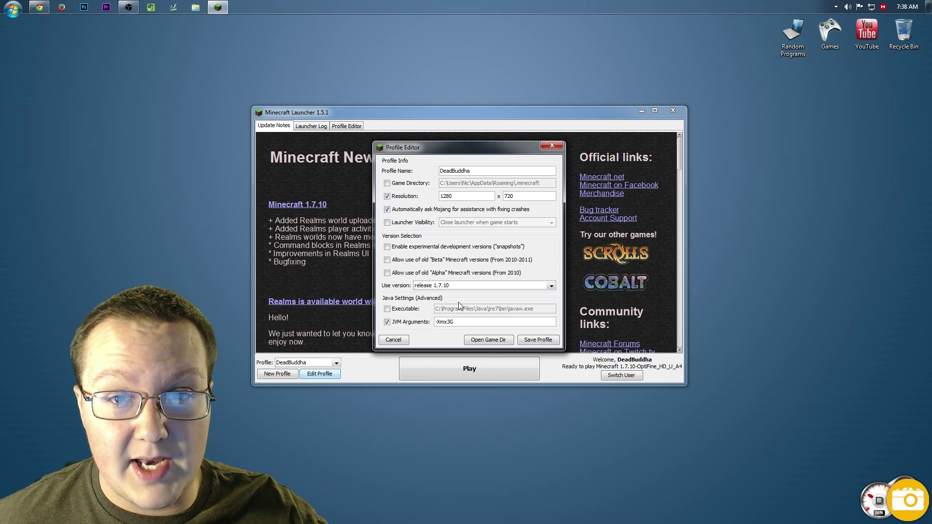
pyautogui.click(457, 286)
pyautogui.scroll(-10, 457, 298)
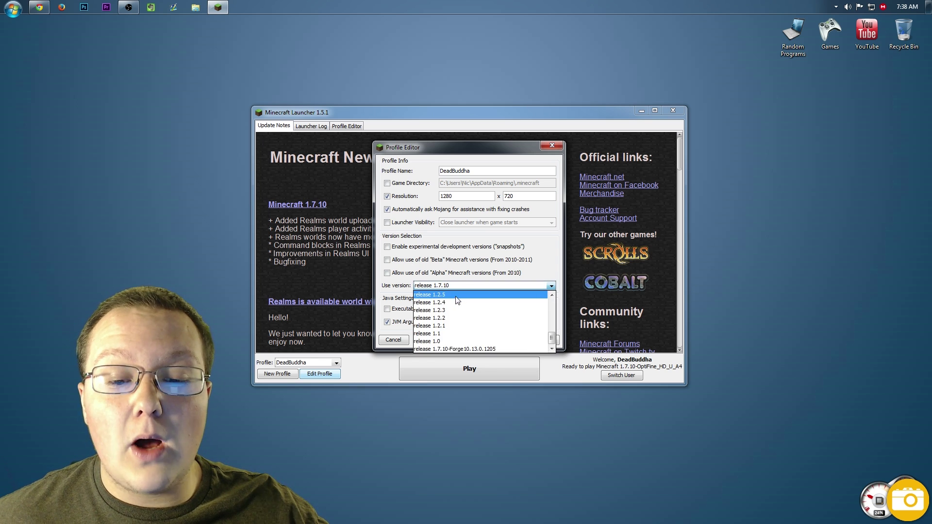
pyautogui.click(474, 349)
pyautogui.click(537, 340)
pyautogui.click(512, 367)
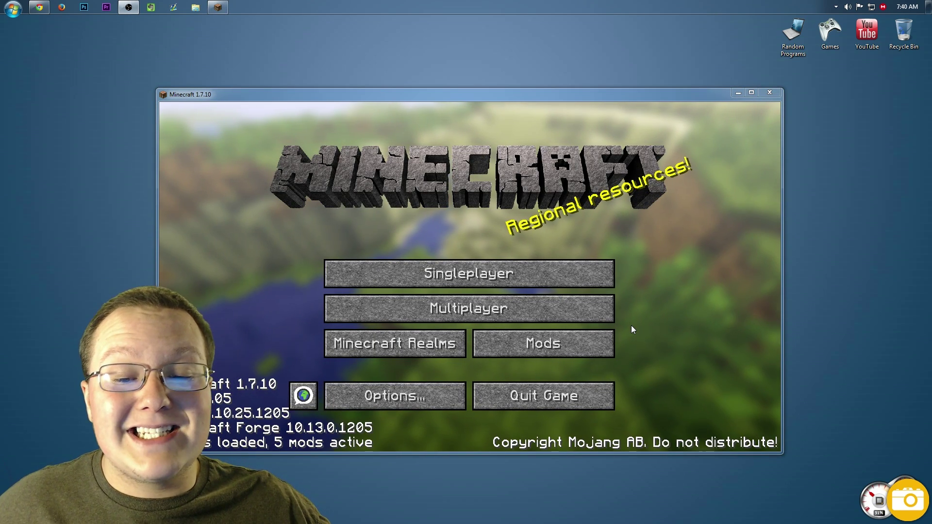
# Step: Check the Mods list for iChunUtil 4.0.0 and Morph, then return to the title screen
pyautogui.click(570, 338)
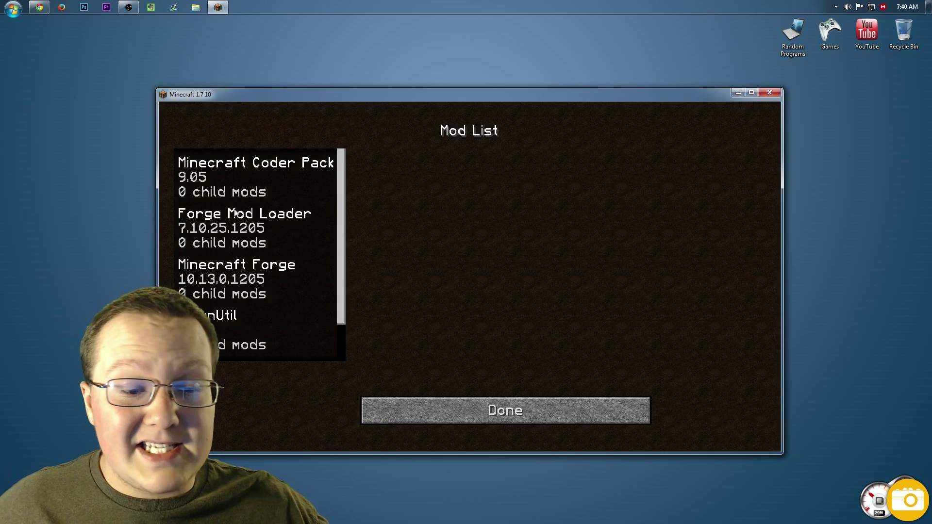
pyautogui.scroll(-2, 234, 296)
pyautogui.click(227, 303)
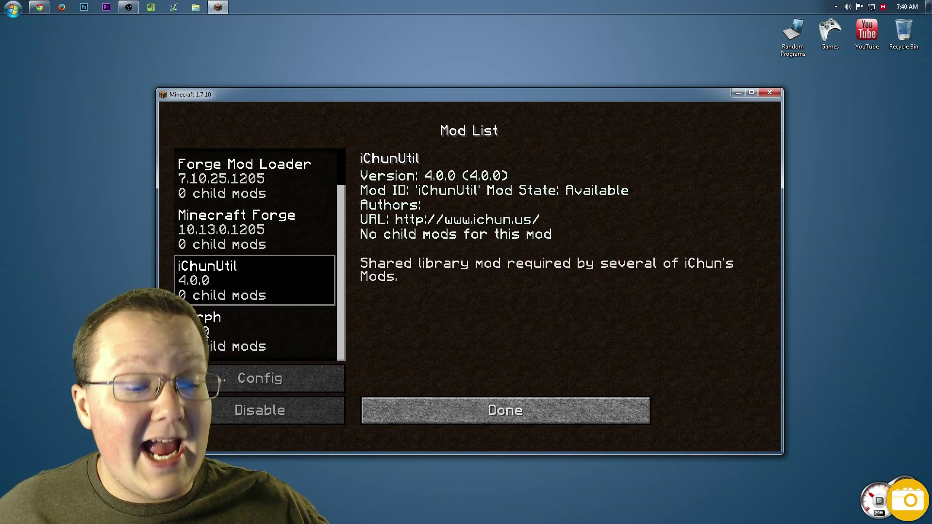
pyautogui.click(228, 332)
pyautogui.click(458, 406)
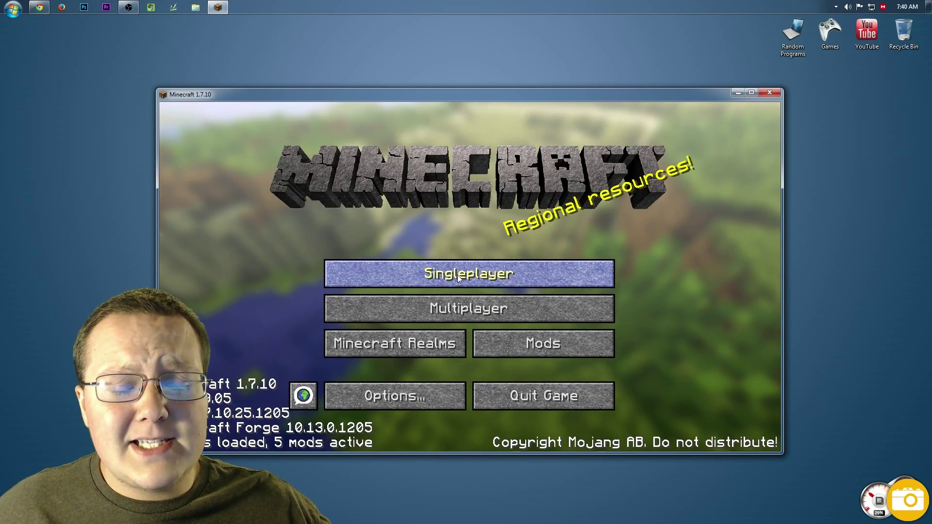
pyautogui.click(457, 274)
# Step: Load the Creative world and spawn several pigs with the Spawn Pig egg
pyautogui.doubleClick(400, 177)
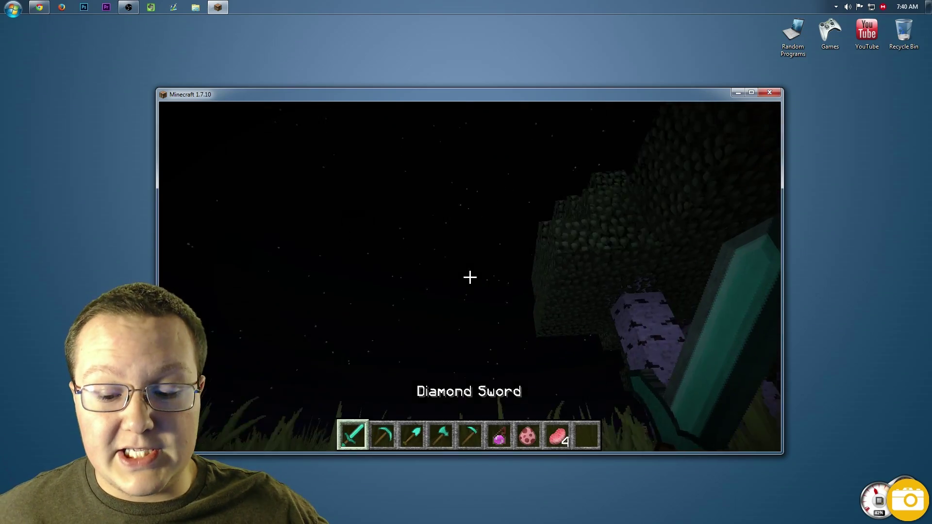
pyautogui.scroll(-6, 469, 277)
pyautogui.rightClick(469, 277)
pyautogui.rightClick(469, 277)
pyautogui.rightClick(469, 277)
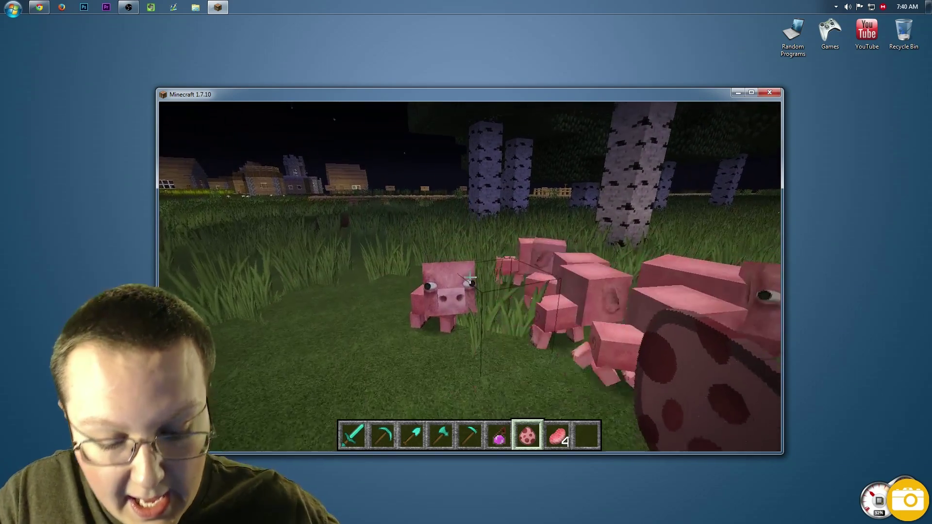
# Step: Switch to third-person view and morph the player into a pig, moving around
pyautogui.press('F5')
pyautogui.press('F5')
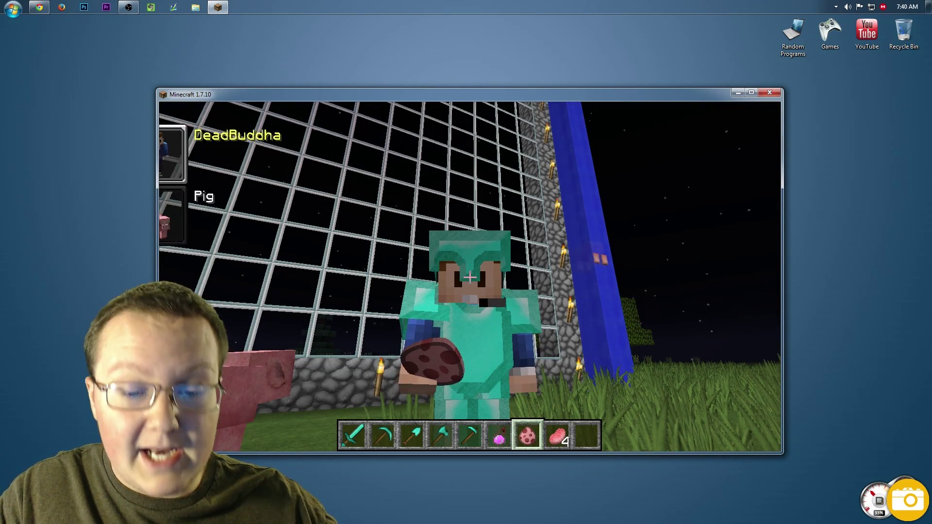
pyautogui.press('w')
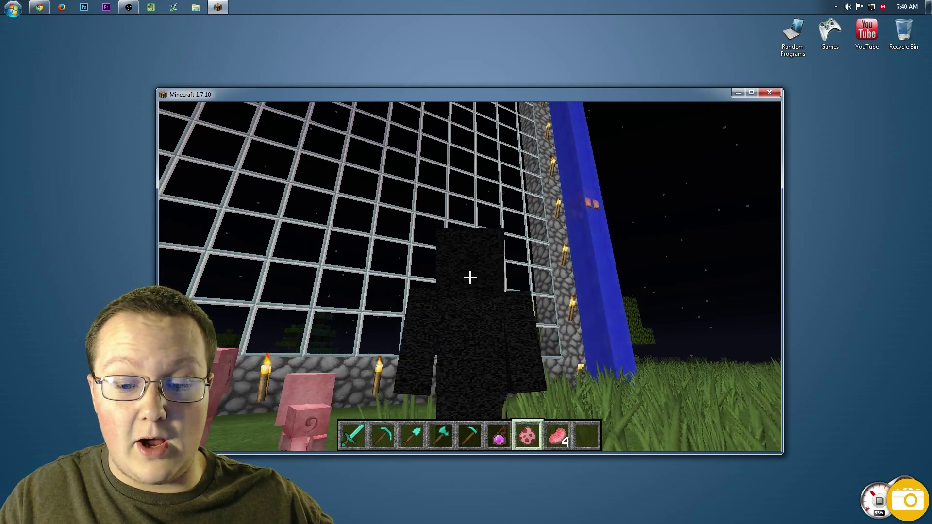
pyautogui.press('s')
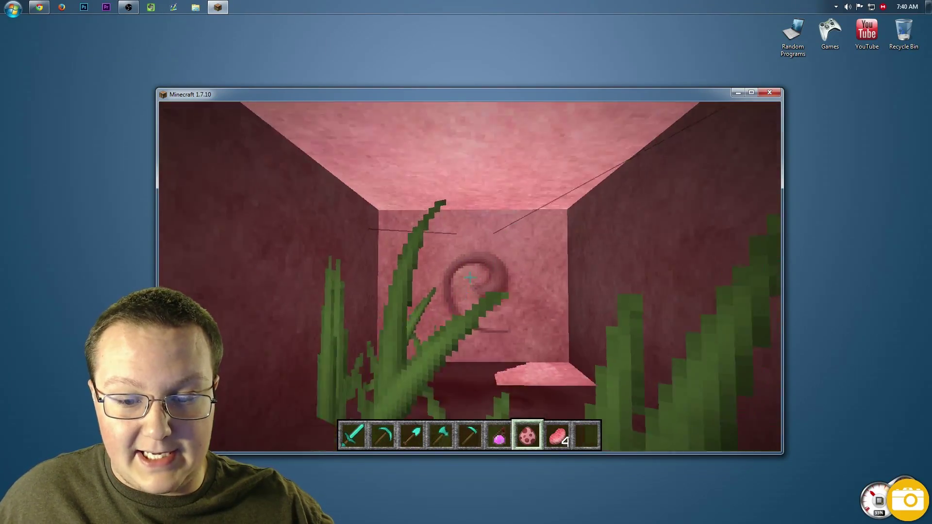
pyautogui.press('w')
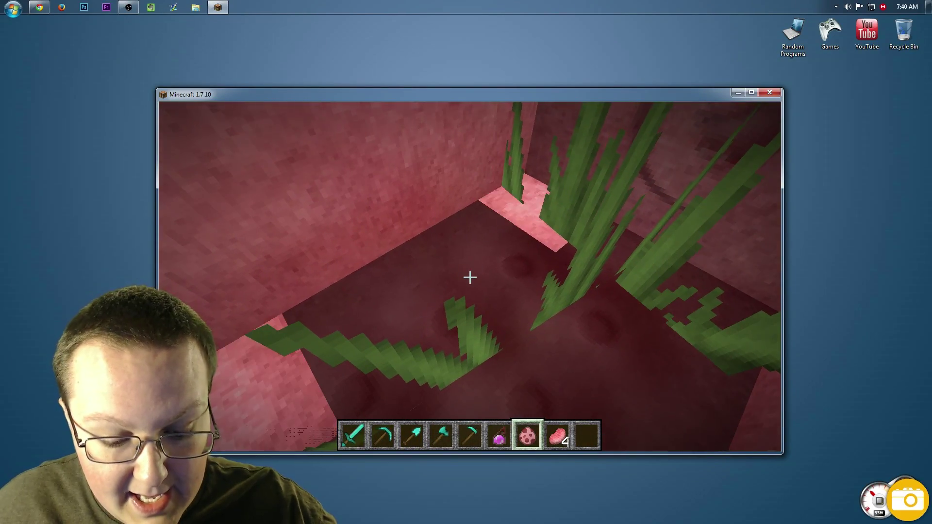
pyautogui.press('w')
pyautogui.press('w')
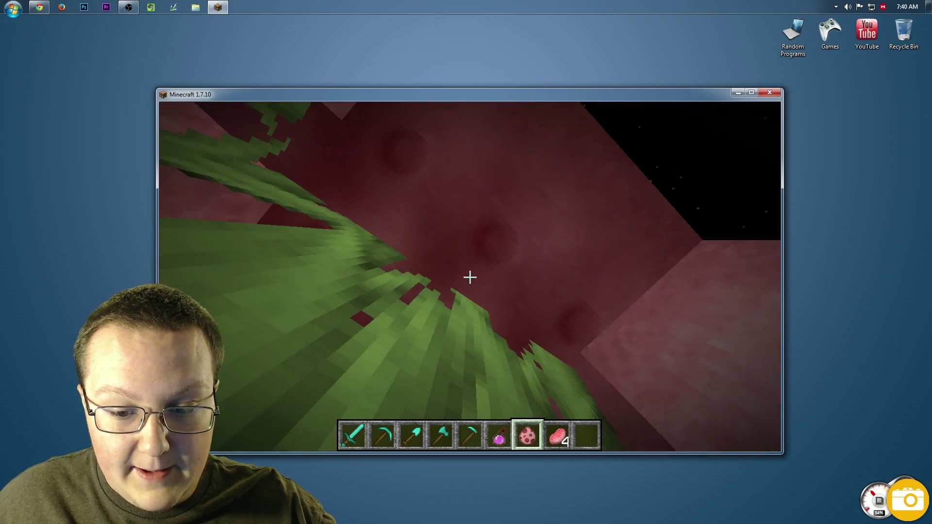